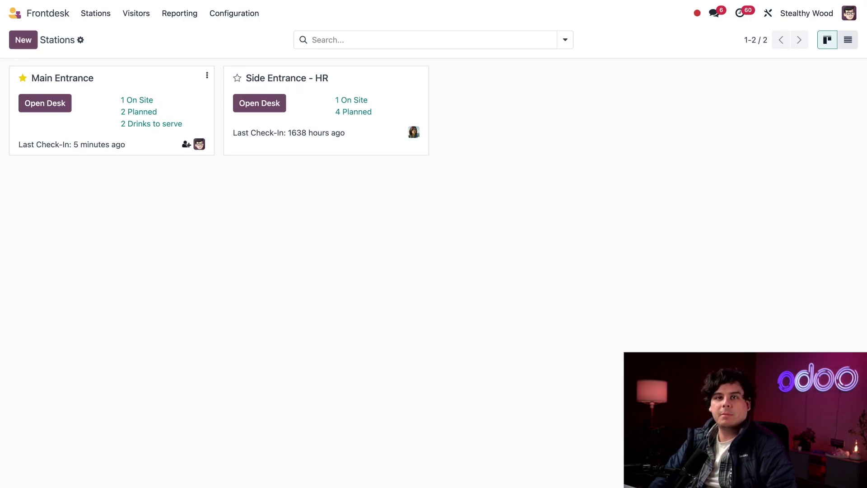
Step: Create a new station and name it 'Furniture Pickup'
{"action": "left_click", "coordinate": [24, 41]}
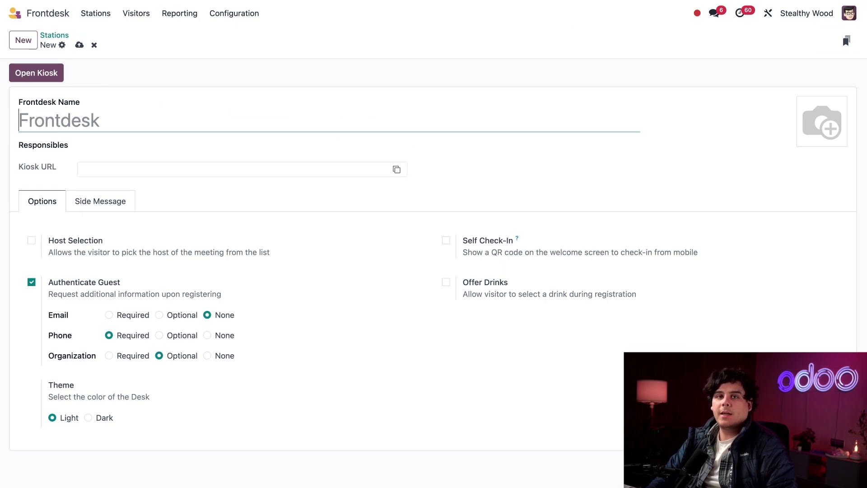
{"action": "type", "text": "Fur"}
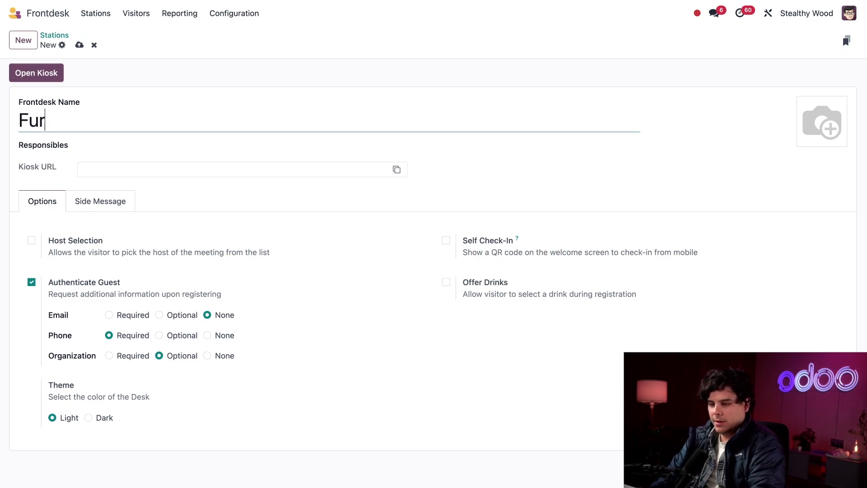
{"action": "type", "text": "niture Pick u"}
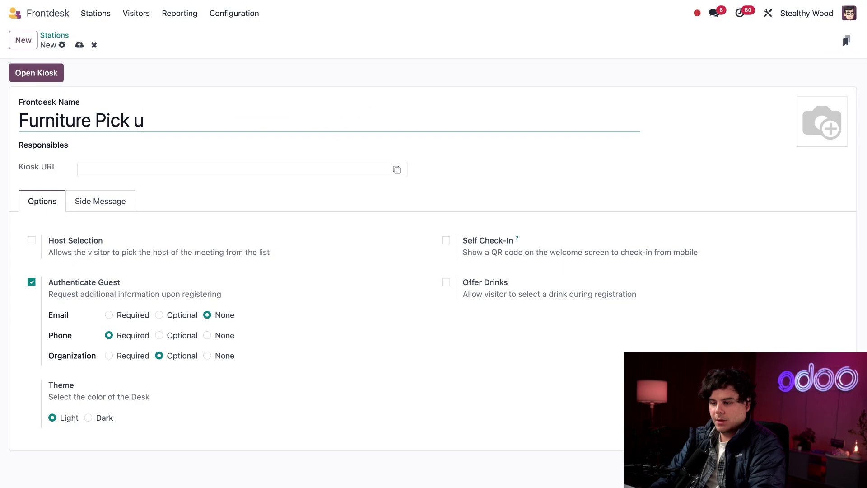
{"action": "key", "text": "BackSpace"}
{"action": "type", "text": "Up"}
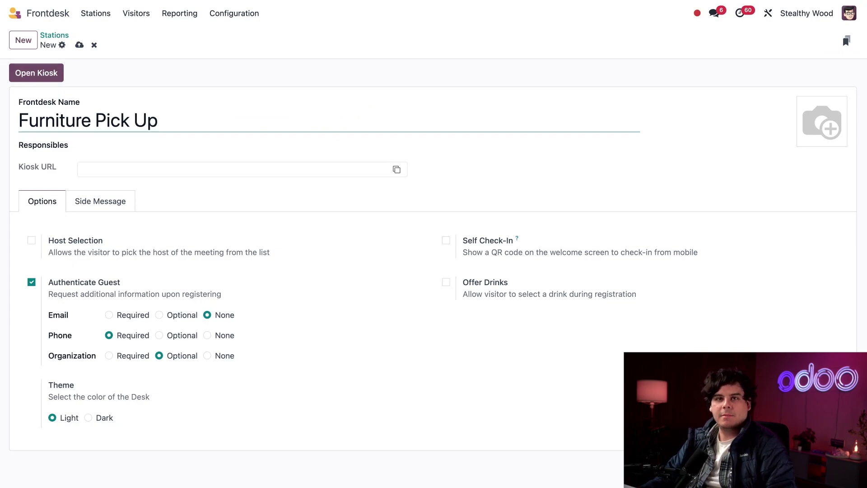
{"action": "key", "text": "BackSpace"}
{"action": "key", "text": "BackSpace"}
{"action": "key", "text": "BackSpace"}
{"action": "type", "text": "up"}
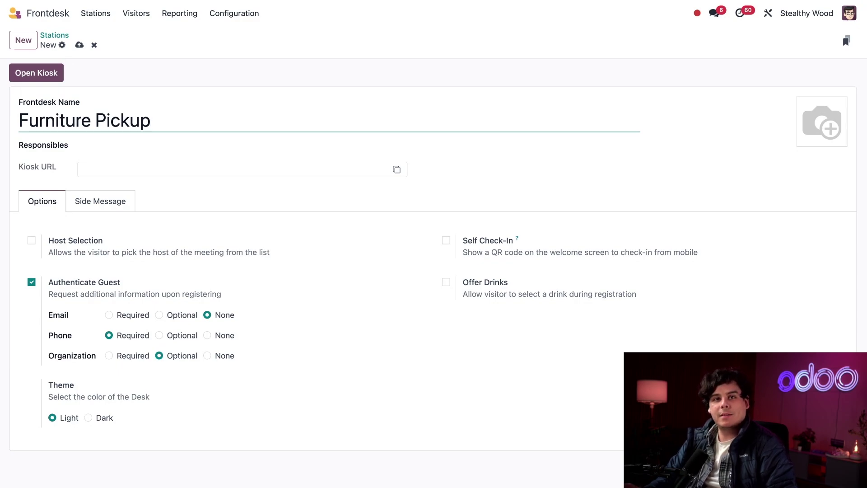
Step: Assign the user matching 'ma' as the station's responsible
{"action": "left_click", "coordinate": [191, 151]}
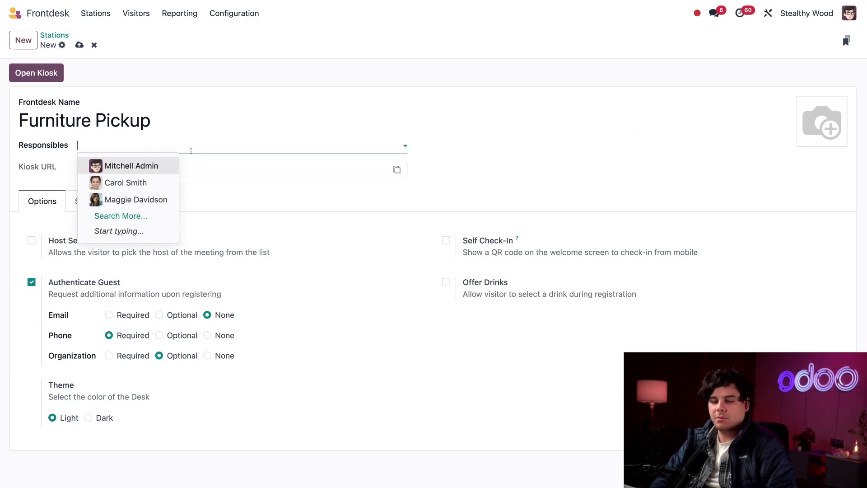
{"action": "type", "text": "ma"}
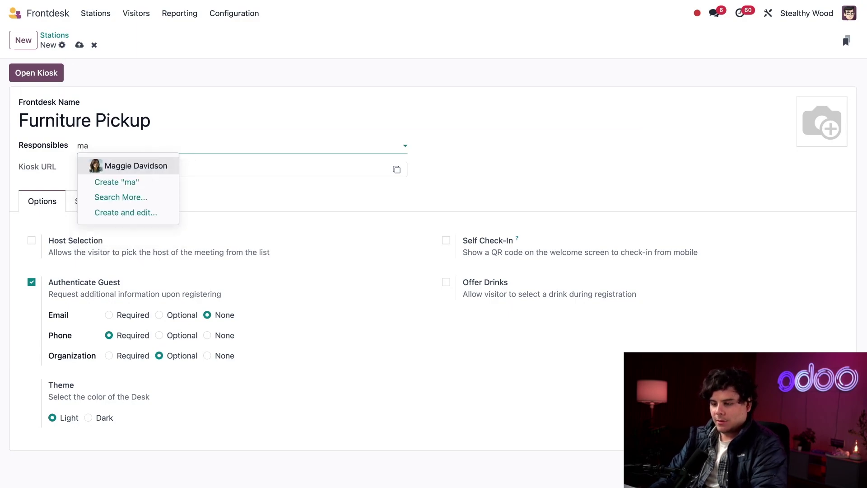
{"action": "key", "text": "Return"}
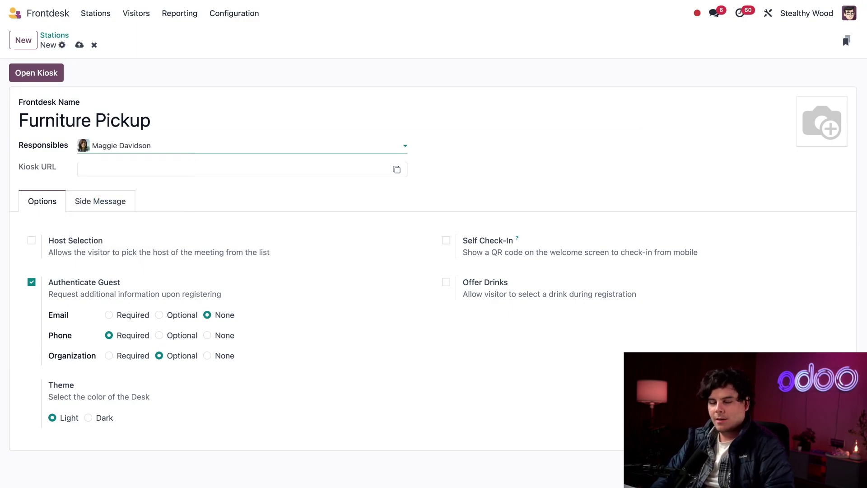
{"action": "left_click", "coordinate": [214, 181]}
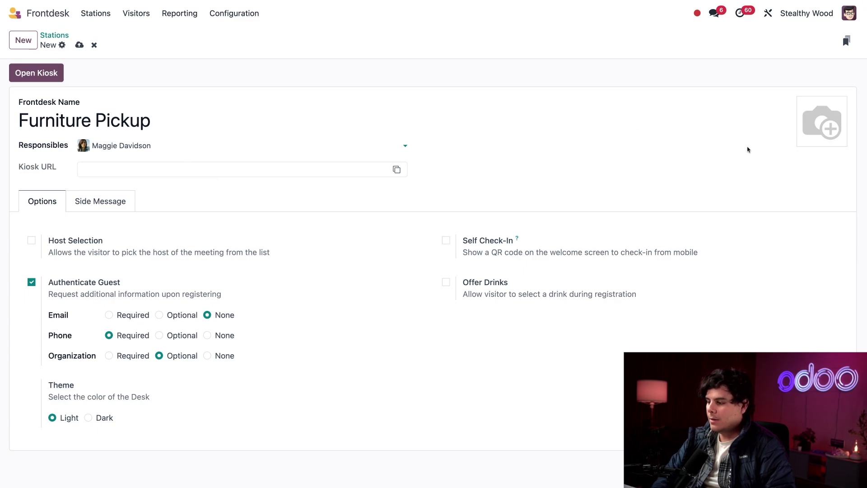
{"action": "mouse_move", "coordinate": [816, 118]}
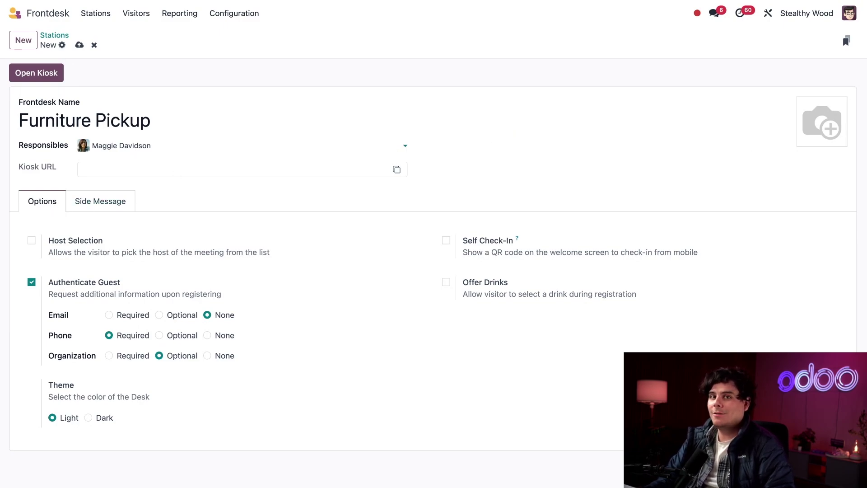
Step: Enable Host Selection, leaving only Notify by discuss on after toggling email and SMS off again
{"action": "left_click", "coordinate": [32, 240]}
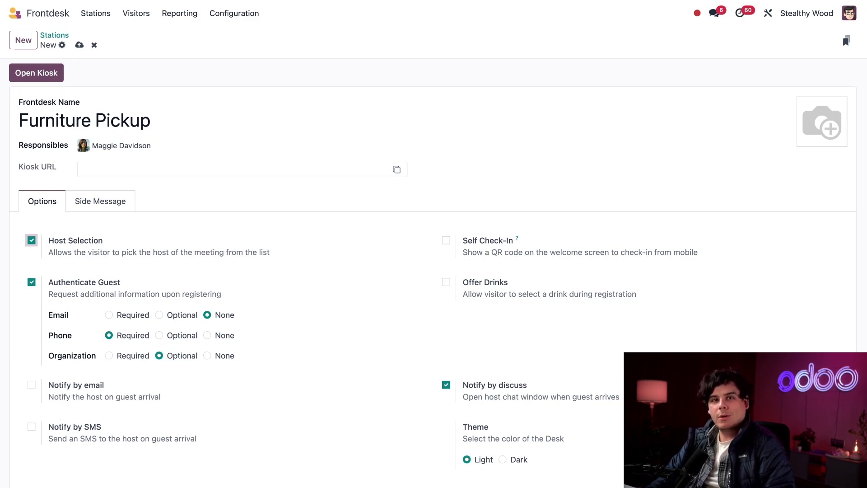
{"action": "left_click", "coordinate": [31, 384]}
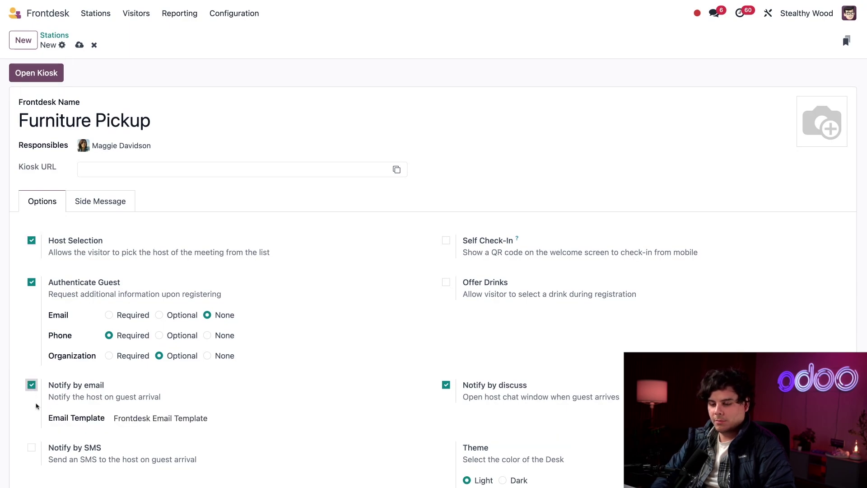
{"action": "scroll", "coordinate": [38, 414], "scroll_direction": "down", "scroll_amount": 1}
{"action": "left_click", "coordinate": [32, 420]}
{"action": "scroll", "coordinate": [54, 408], "scroll_direction": "down", "scroll_amount": 1}
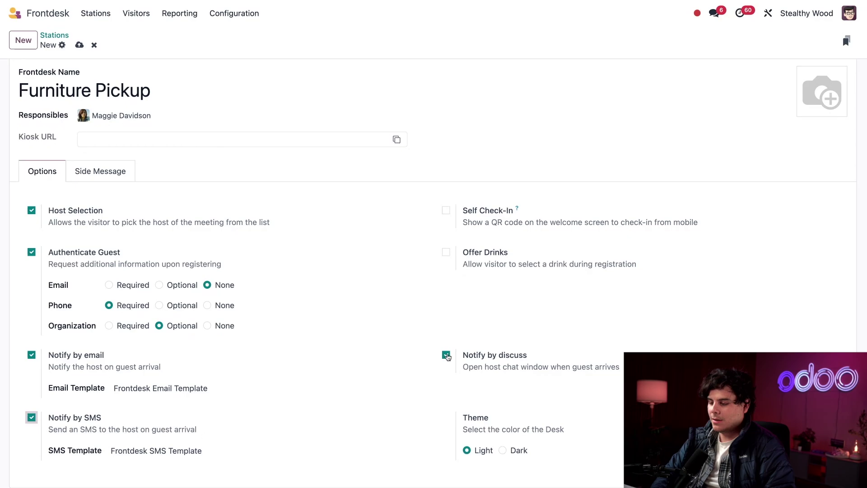
{"action": "left_click", "coordinate": [32, 355]}
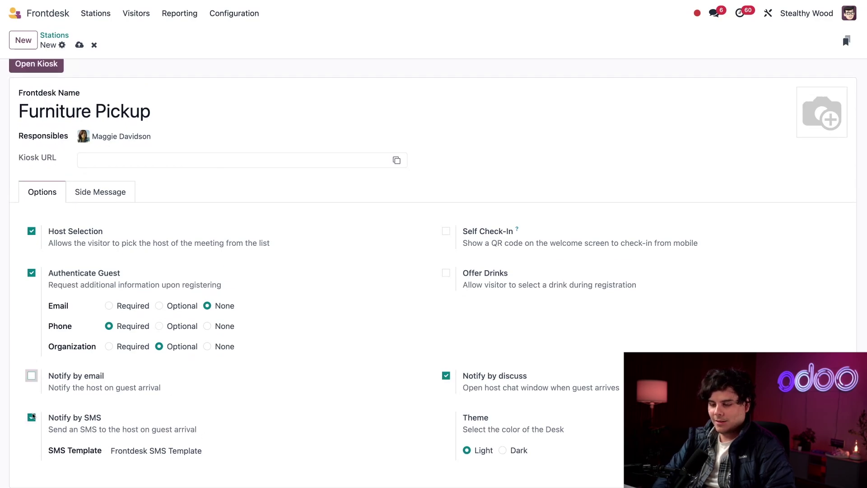
{"action": "left_click", "coordinate": [31, 417]}
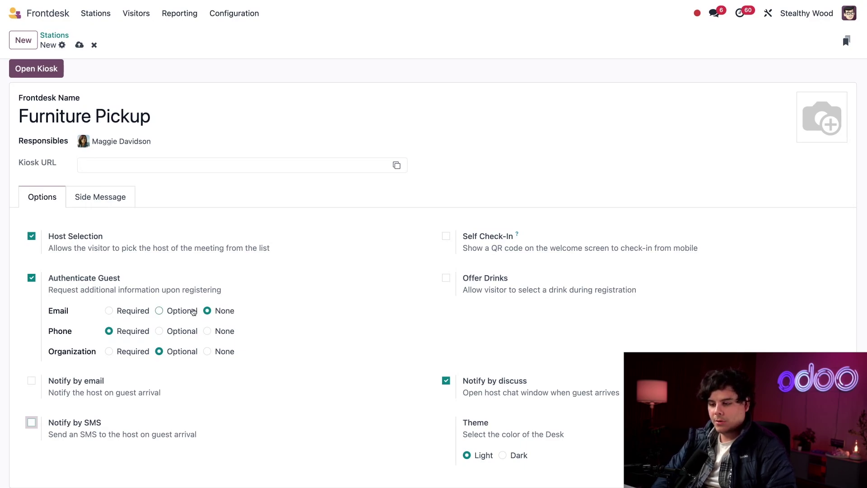
Step: Make guest email Optional and set Organization to None
{"action": "left_click", "coordinate": [159, 311]}
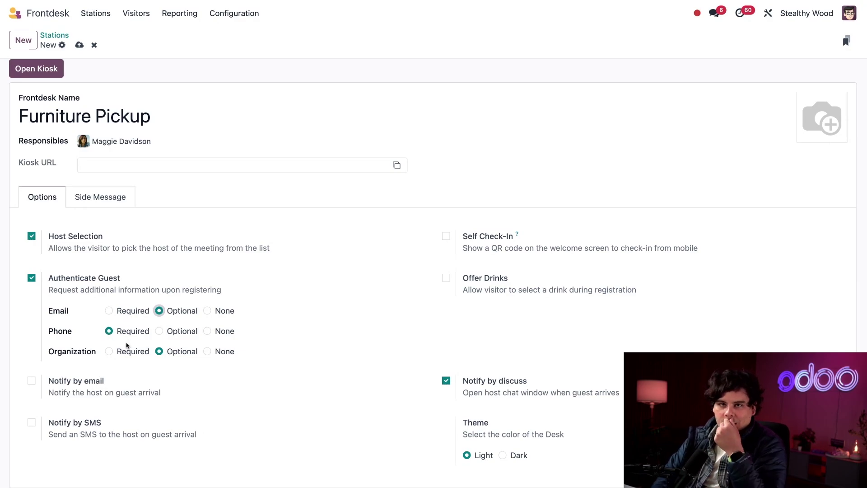
{"action": "left_click", "coordinate": [207, 352]}
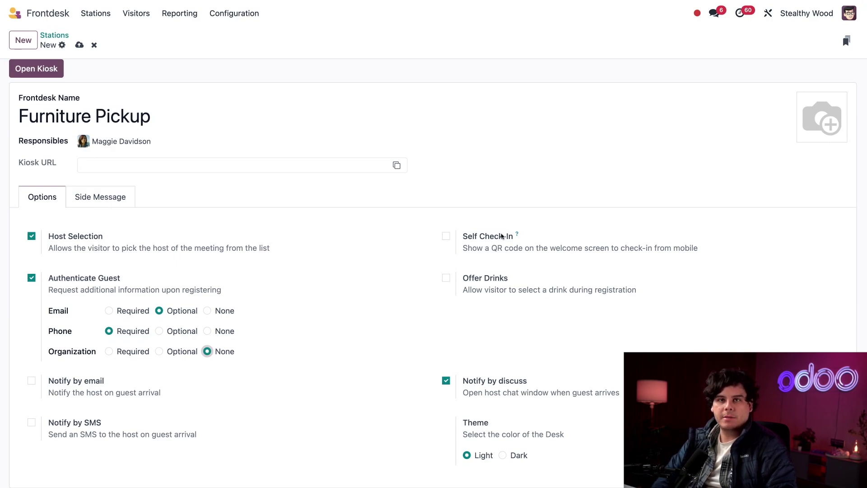
Step: Enable Self Check-In and Offer Drinks for the Furniture Pickup station
{"action": "left_click", "coordinate": [446, 236]}
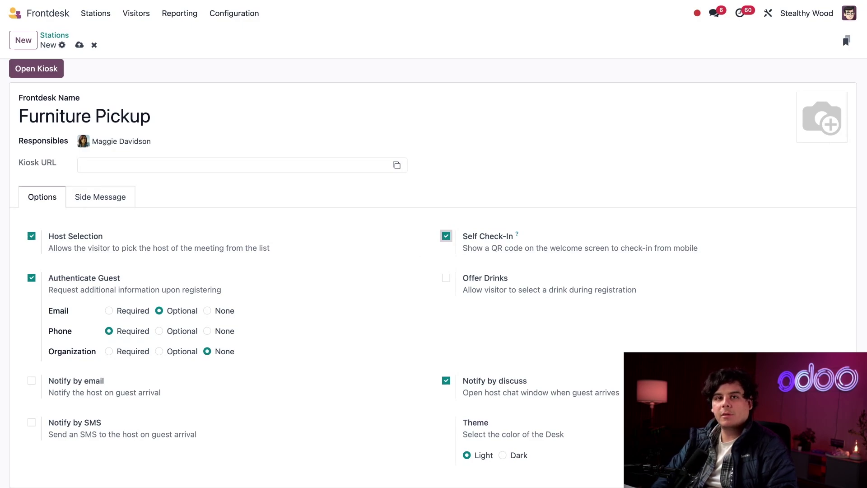
{"action": "left_click", "coordinate": [446, 278]}
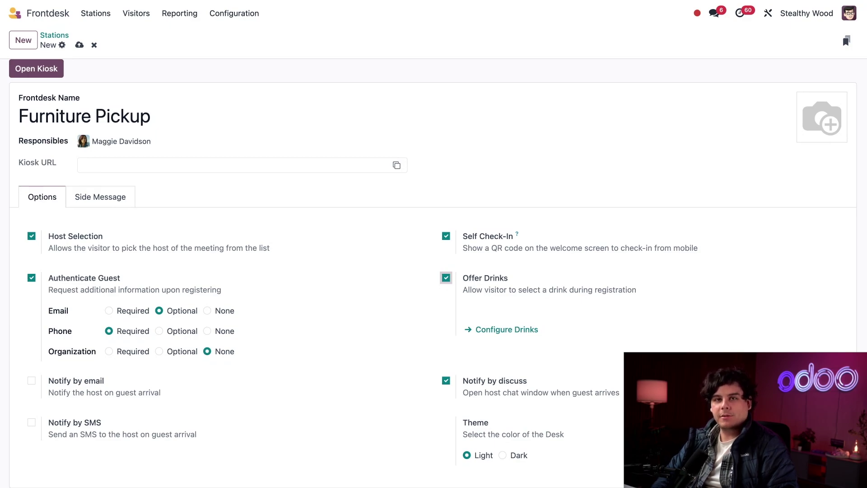
{"action": "left_click", "coordinate": [481, 312]}
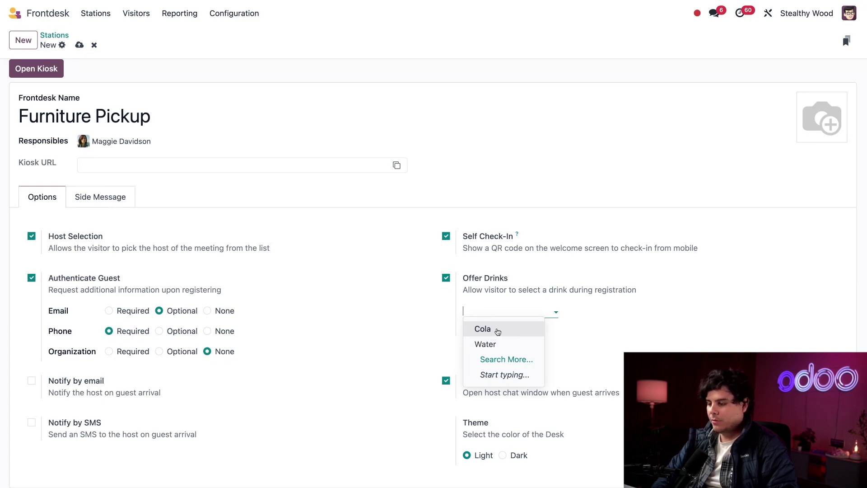
Step: Offer Cola and Water as the station's drinks and view the empty Side Message
{"action": "left_click", "coordinate": [497, 331]}
{"action": "left_click", "coordinate": [519, 311]}
{"action": "left_click", "coordinate": [517, 344]}
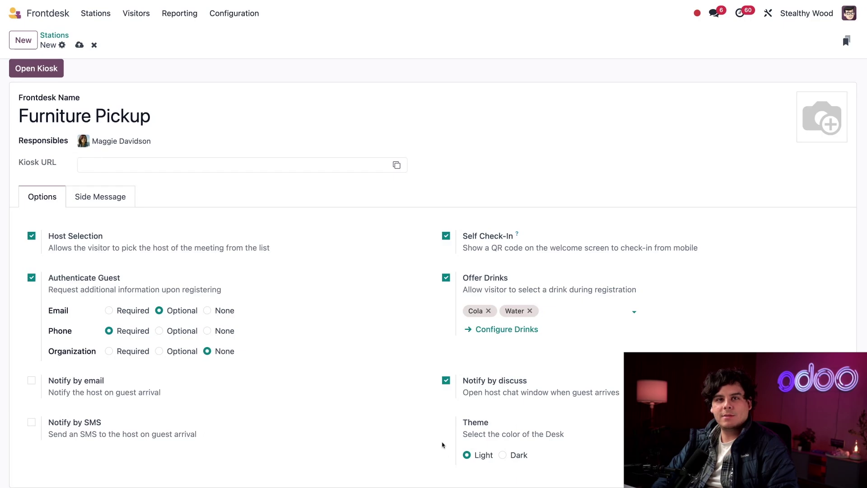
{"action": "left_click", "coordinate": [96, 204]}
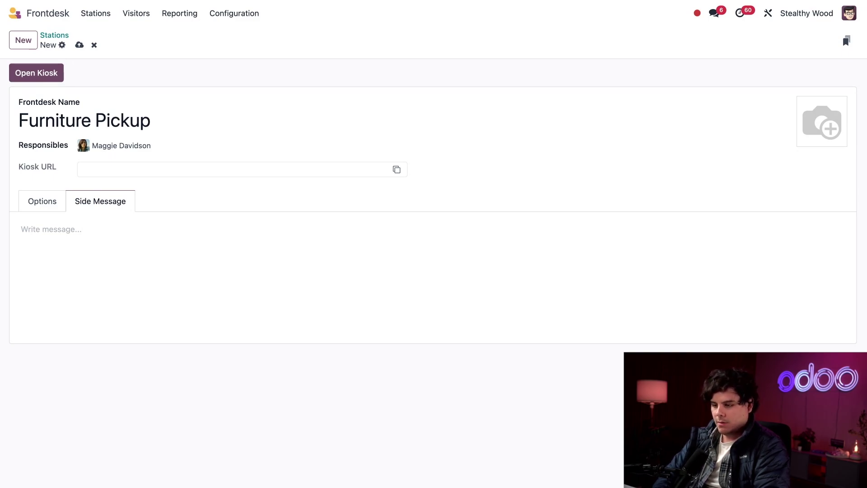
Step: Paste the two-paragraph side message, remove the first line's bullet, and save the station
{"action": "left_click", "coordinate": [304, 245]}
{"action": "type", "text": "Please have a seat while we bring your furniture out. We will be with you shortly. Be sure to have a copy of your invoice and a photo ID ready to show our staff."}
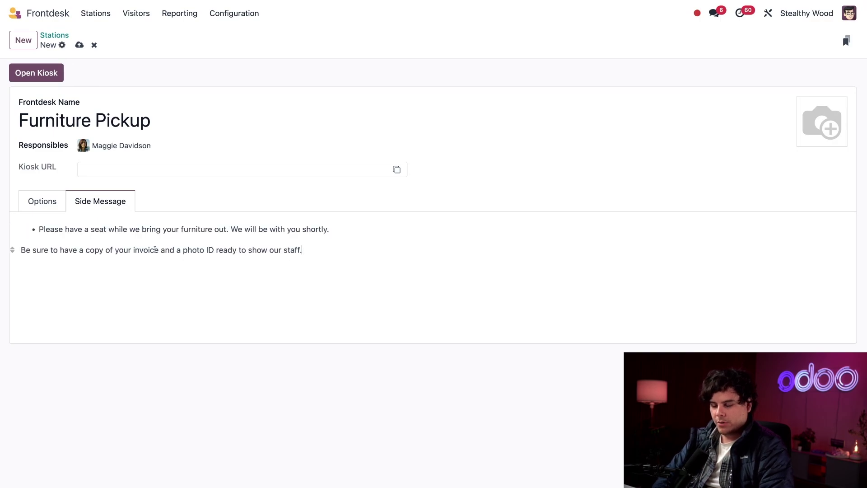
{"action": "left_click", "coordinate": [39, 229]}
{"action": "key", "text": "BackSpace"}
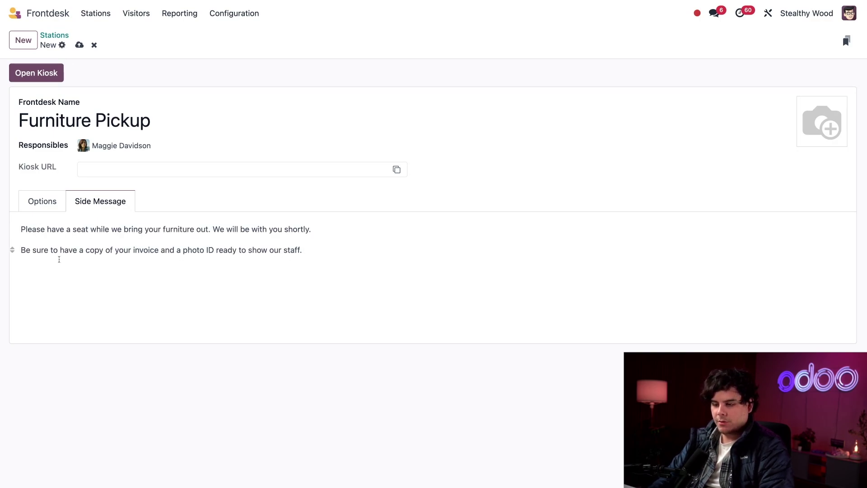
{"action": "left_click", "coordinate": [251, 320]}
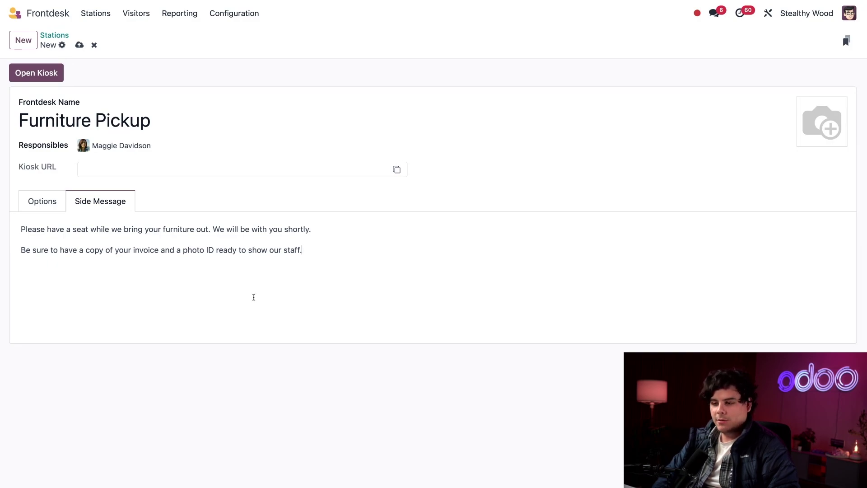
{"action": "left_click", "coordinate": [79, 45]}
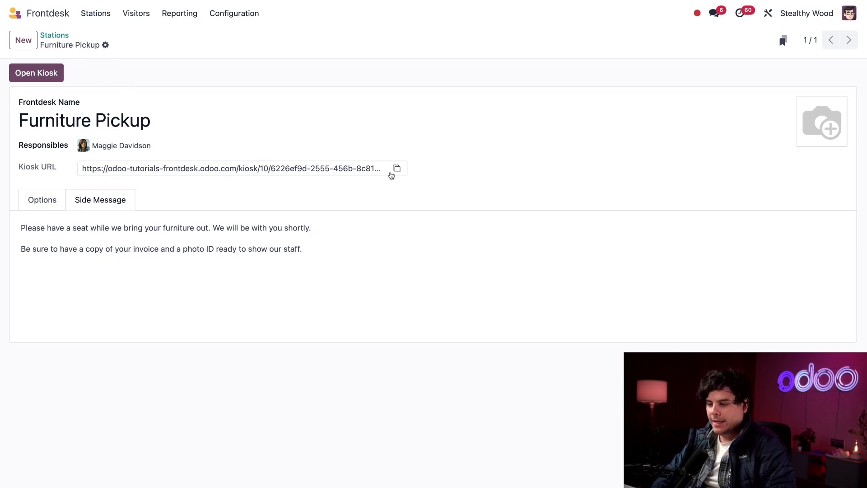
Step: Copy the kiosk URL and return to the Stations overview
{"action": "left_click", "coordinate": [396, 168]}
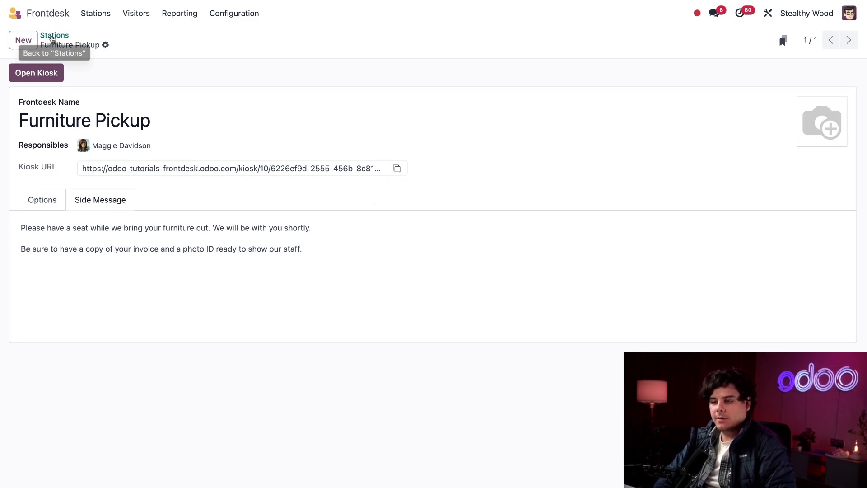
{"action": "left_click", "coordinate": [55, 35]}
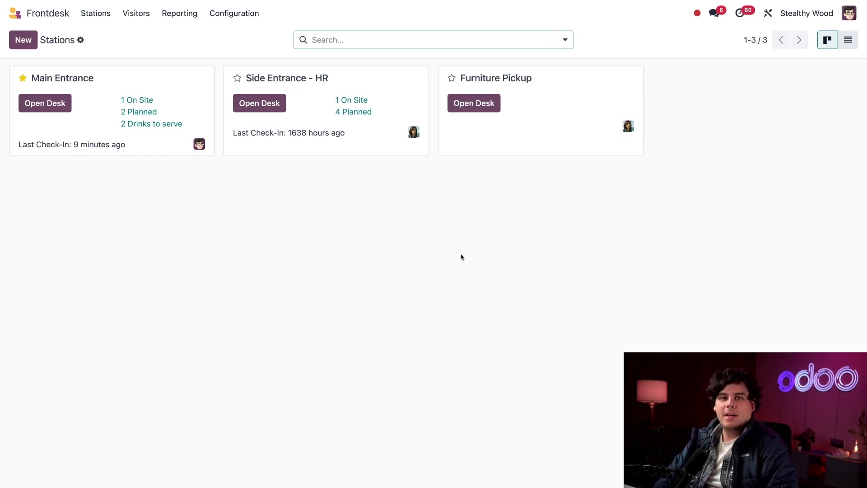
Step: Create a new drink under Configuration > Drinks named 'Coffee'
{"action": "left_click", "coordinate": [243, 16]}
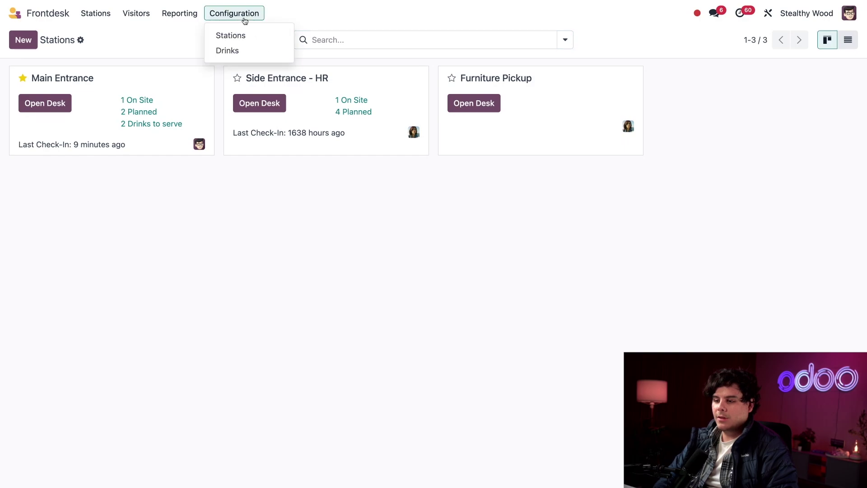
{"action": "left_click", "coordinate": [235, 51]}
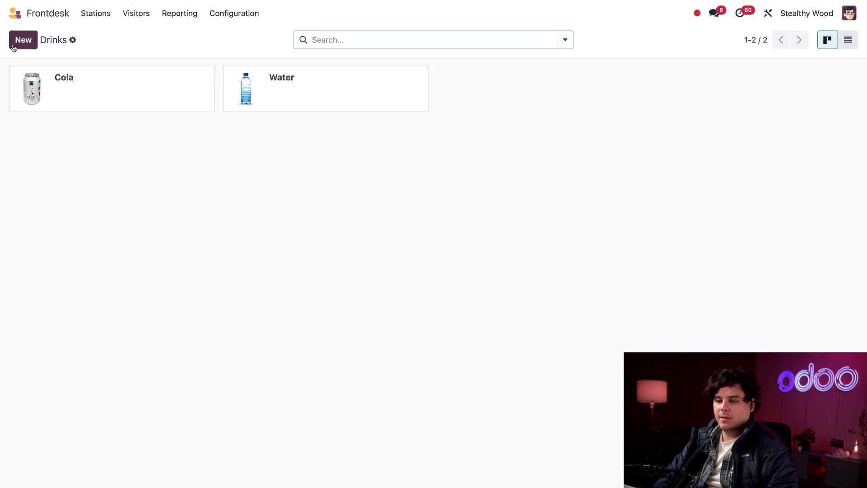
{"action": "left_click", "coordinate": [18, 47]}
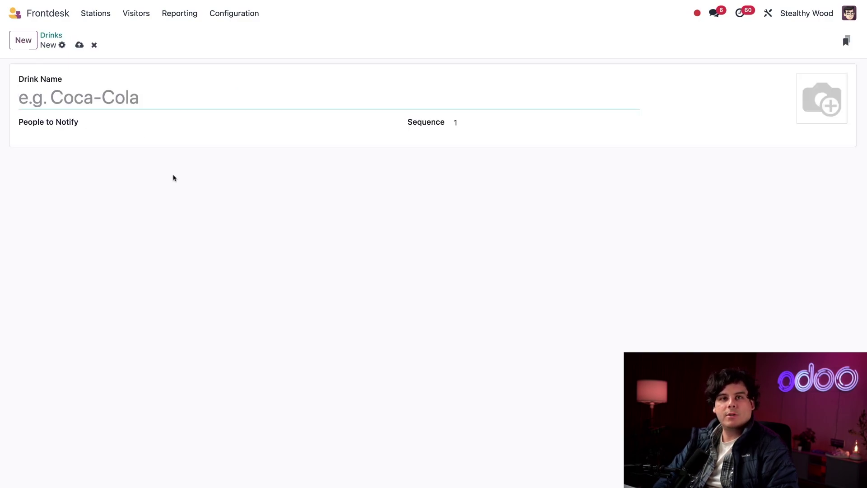
{"action": "type", "text": "coffee"}
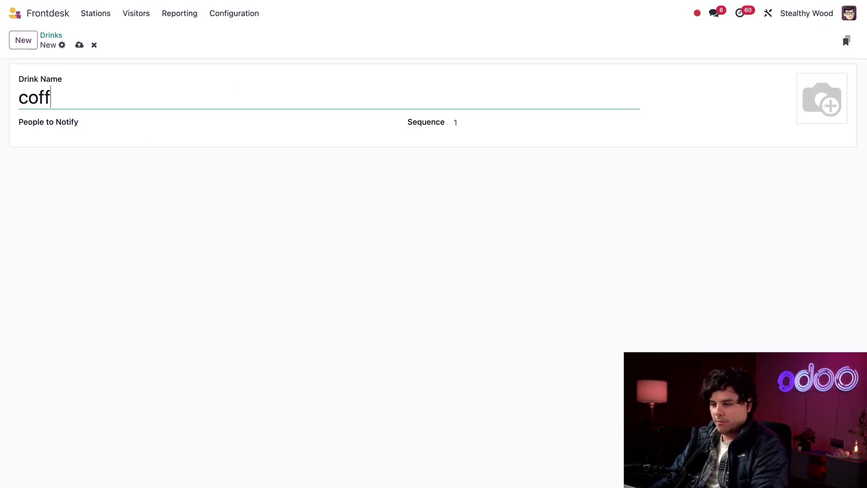
{"action": "left_click", "coordinate": [28, 98]}
{"action": "key", "text": "BackSpace"}
{"action": "type", "text": "C"}
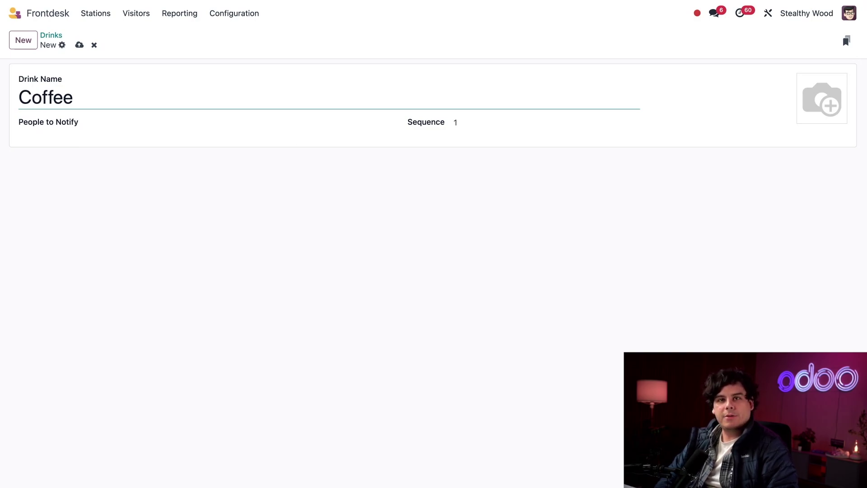
Step: Add a person to notify and a coffee-cup picture, then save the Coffee drink
{"action": "left_click", "coordinate": [272, 124]}
{"action": "left_click", "coordinate": [153, 178]}
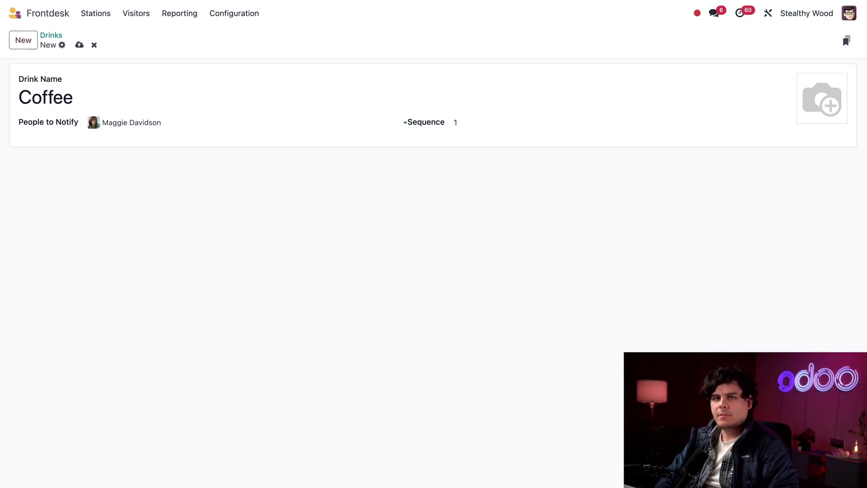
{"action": "left_click", "coordinate": [465, 124]}
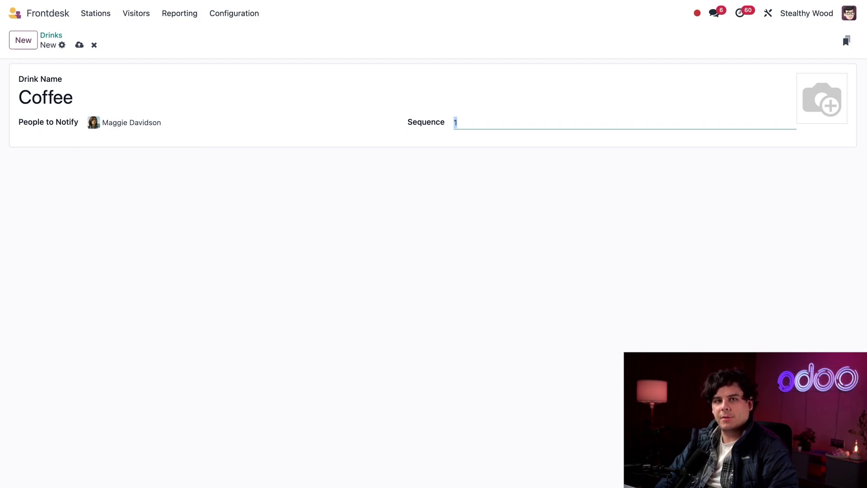
{"action": "left_click", "coordinate": [806, 116]}
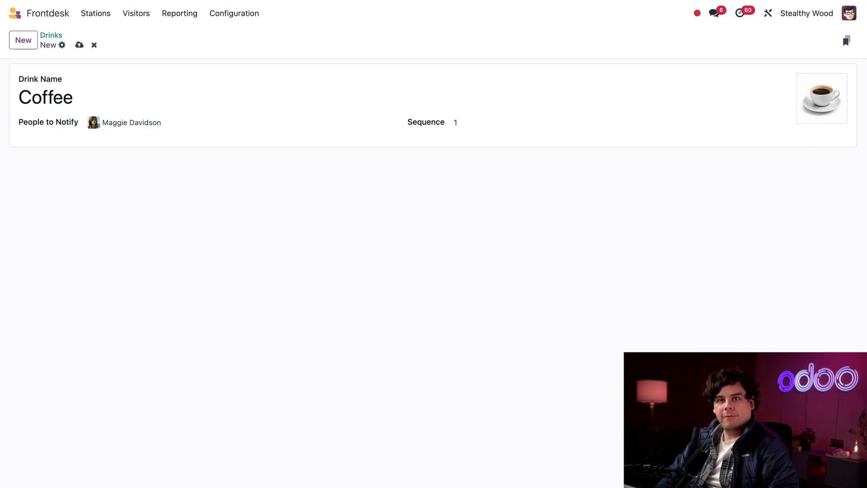
{"action": "left_click", "coordinate": [79, 45]}
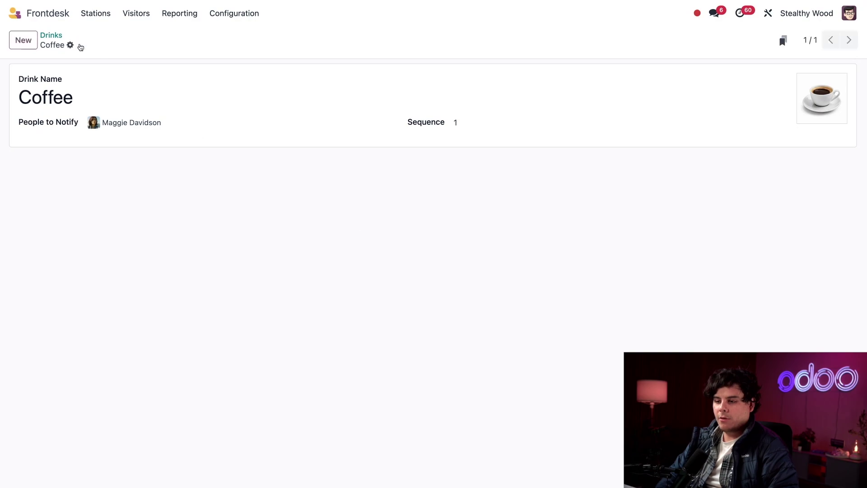
{"action": "left_click", "coordinate": [57, 38]}
Step: Open the Furniture Pickup desk from Stations and launch its kiosk URL
{"action": "left_click", "coordinate": [102, 16]}
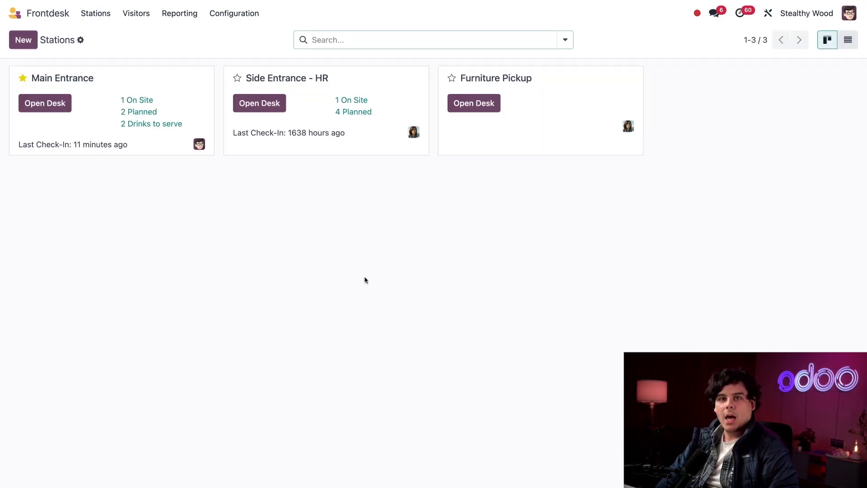
{"action": "left_click", "coordinate": [467, 107]}
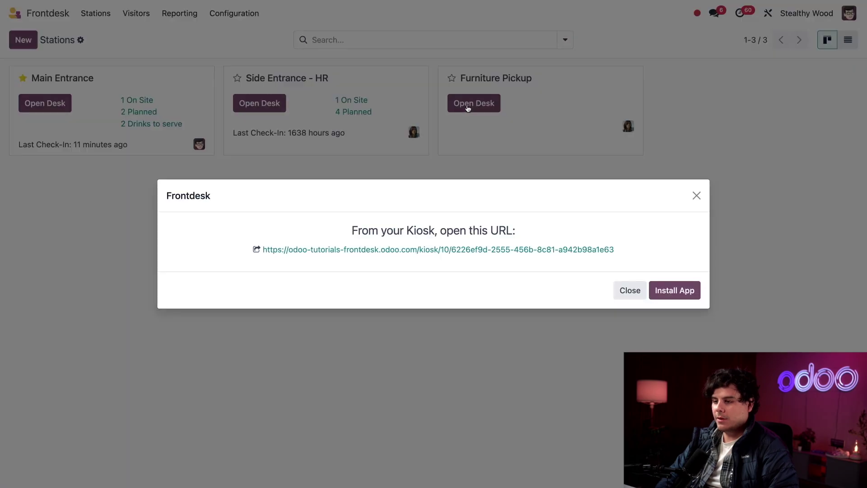
{"action": "left_click", "coordinate": [492, 253]}
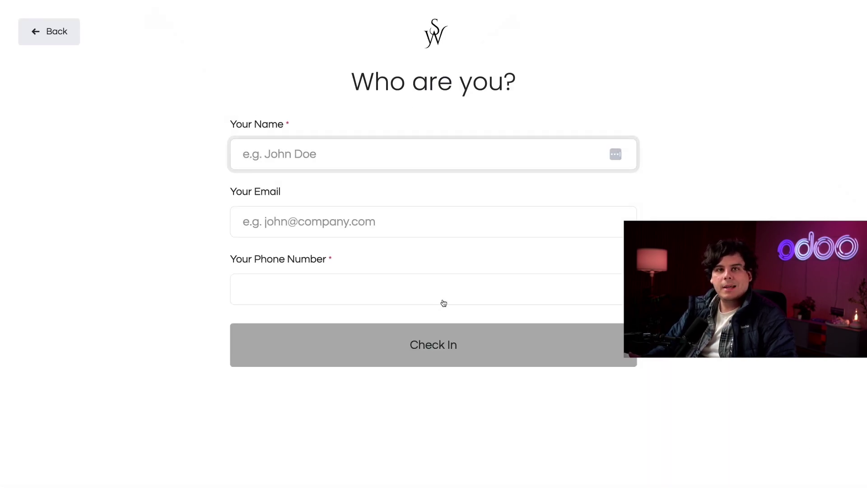
Step: Check in a test guest with their name and phone number, then select the suggested host
{"action": "type", "text": "Jose "}
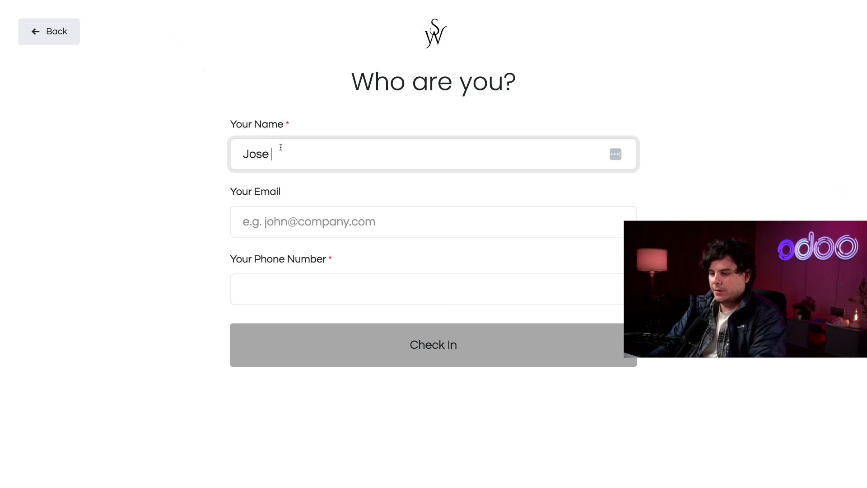
{"action": "type", "text": "2"}
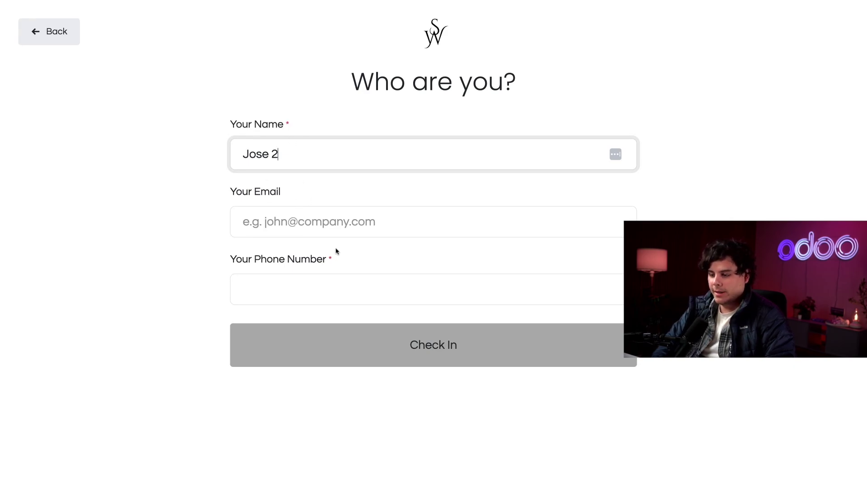
{"action": "left_click", "coordinate": [334, 298]}
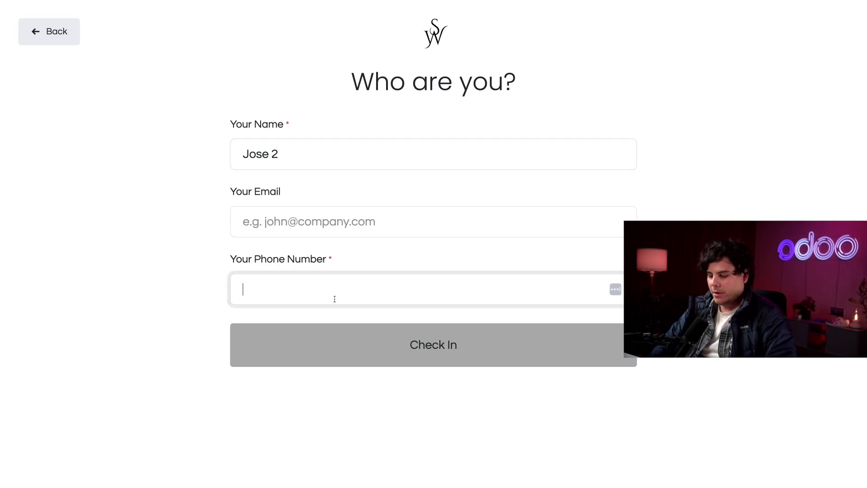
{"action": "type", "text": "5555"}
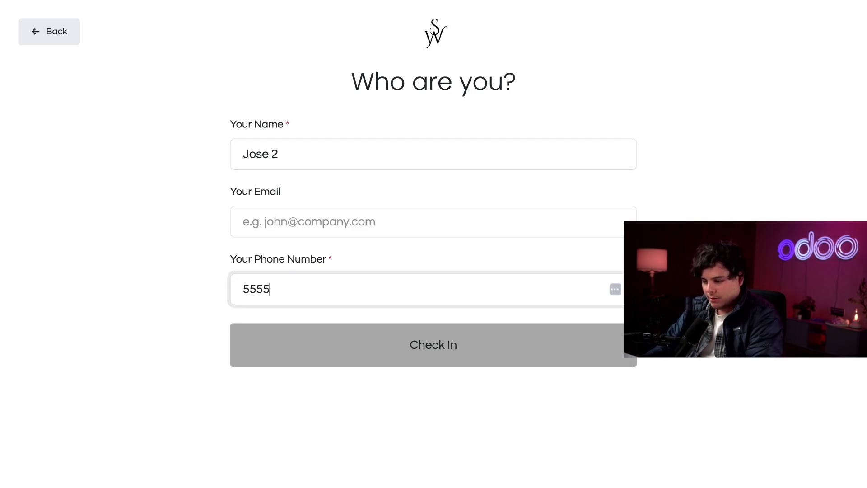
{"action": "type", "text": "555555"}
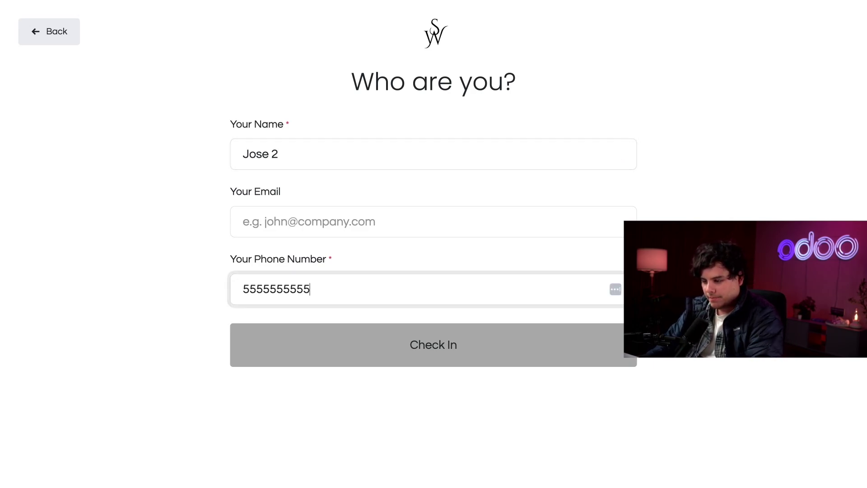
{"action": "left_click", "coordinate": [383, 340]}
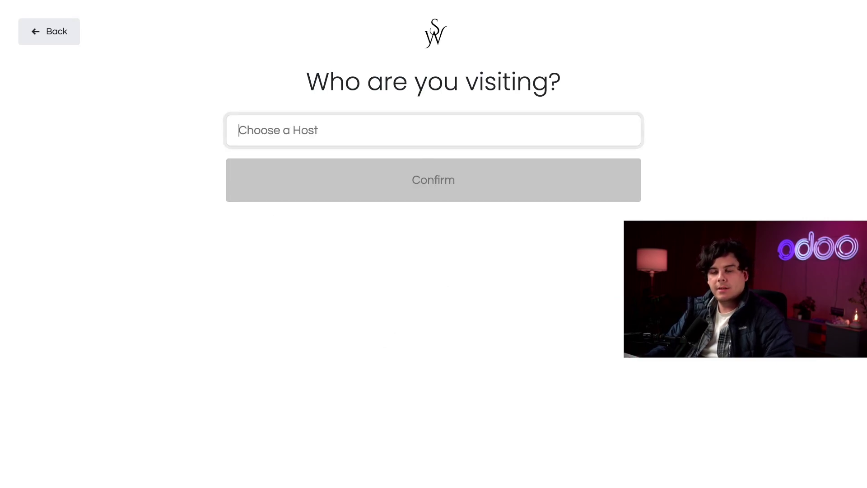
{"action": "type", "text": "za"}
{"action": "left_click", "coordinate": [369, 166]}
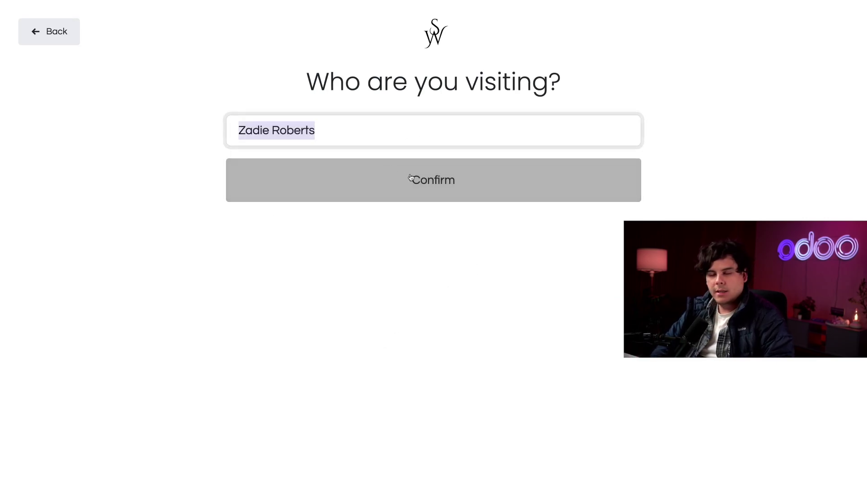
Step: Confirm the host, accept the drink offer and order a drink card for the guest
{"action": "left_click", "coordinate": [411, 177]}
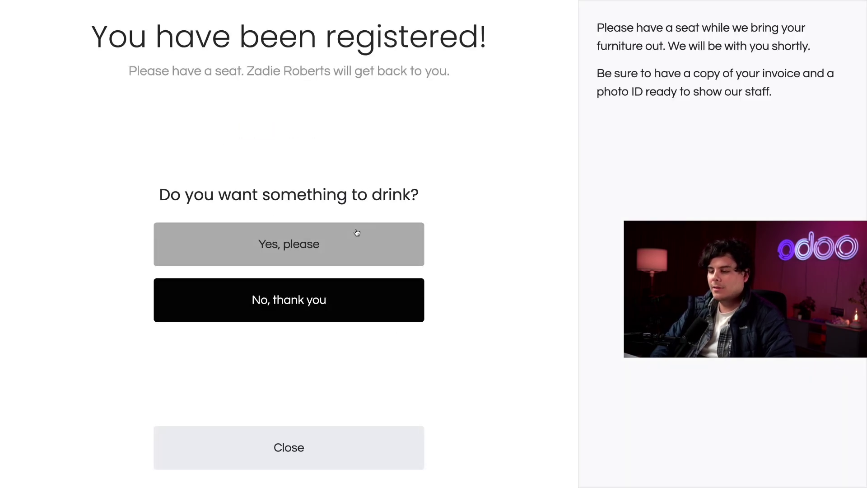
{"action": "left_click", "coordinate": [355, 233]}
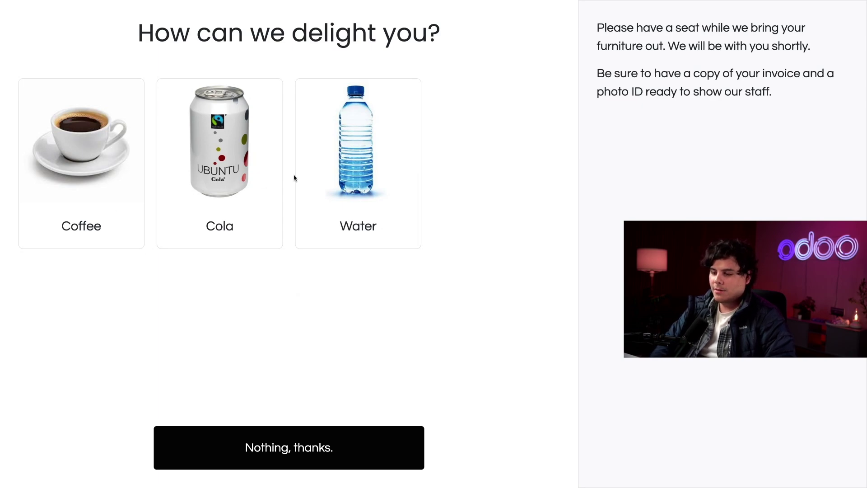
{"action": "left_click", "coordinate": [342, 172]}
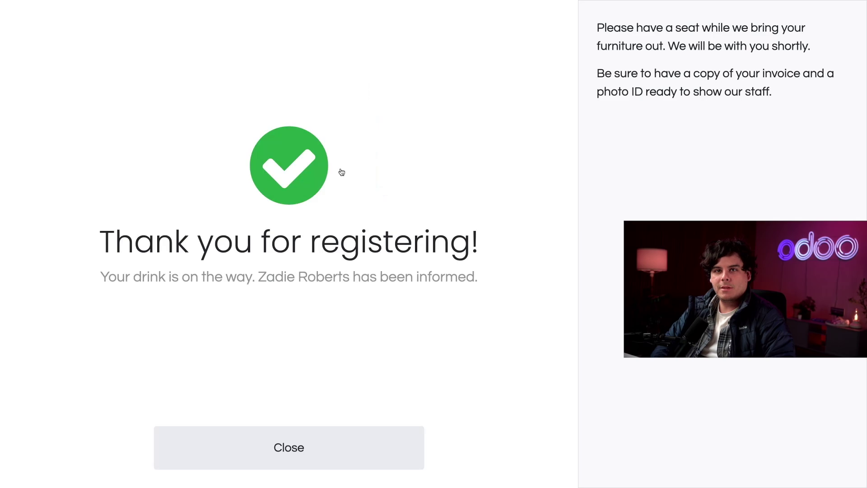